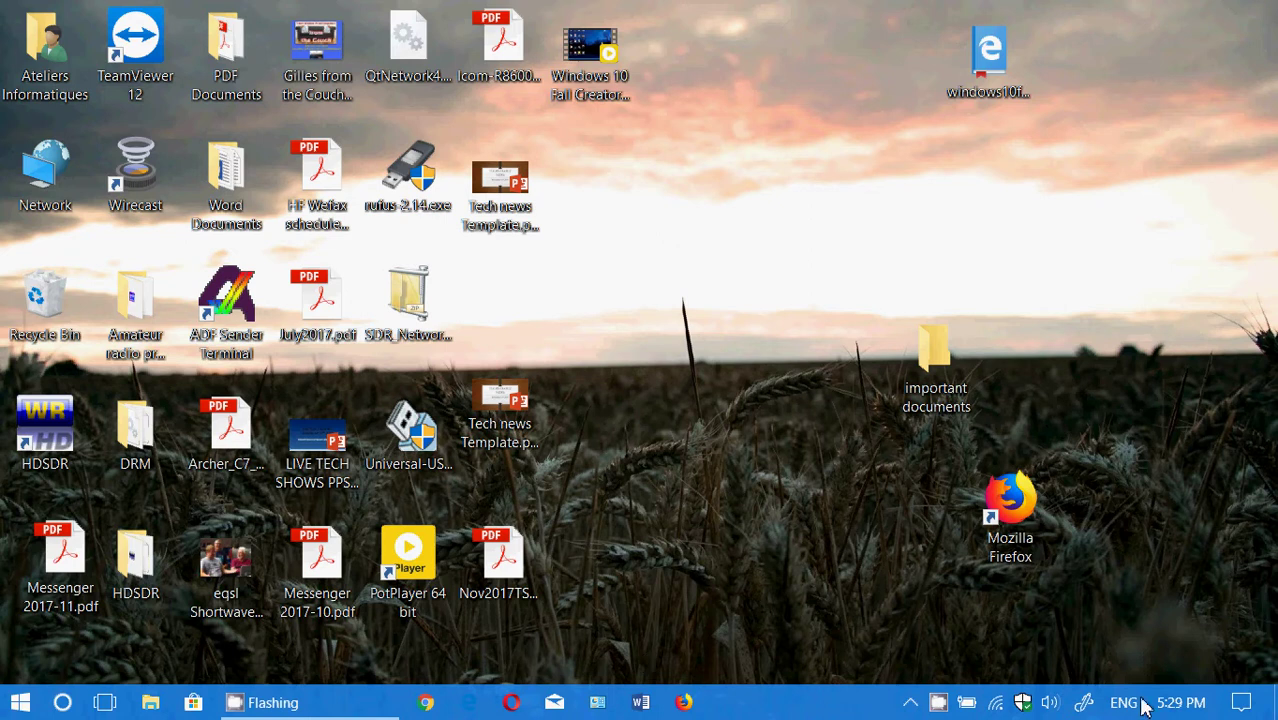
# Open the Region & language page of the Windows Time & Language settings.
pyautogui.click(1241, 702)
pyautogui.click(1221, 457)
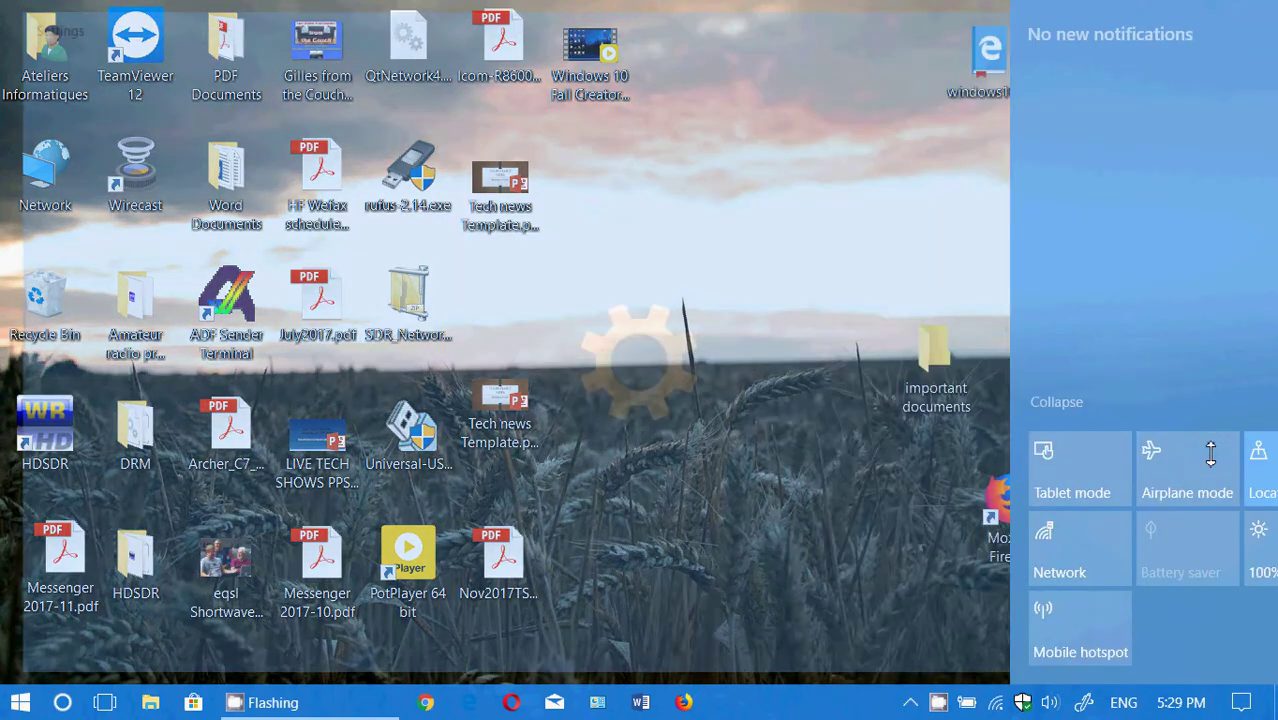
pyautogui.click(641, 532)
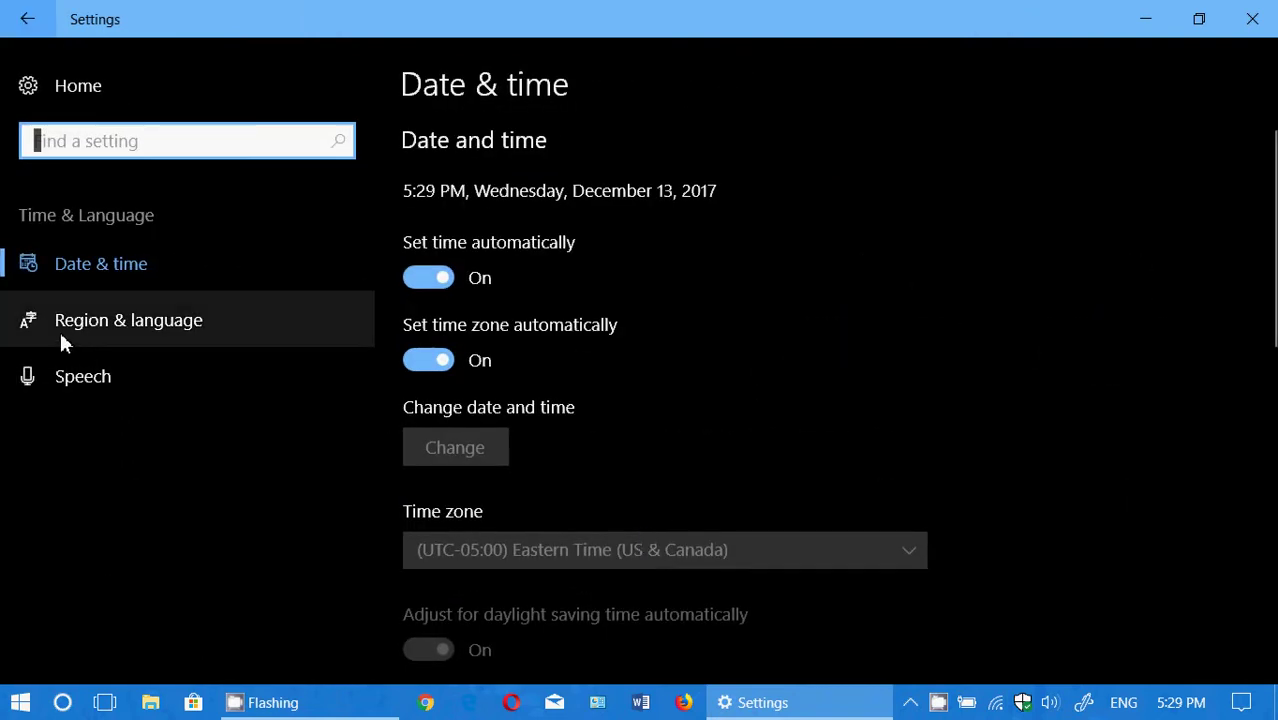
pyautogui.click(122, 323)
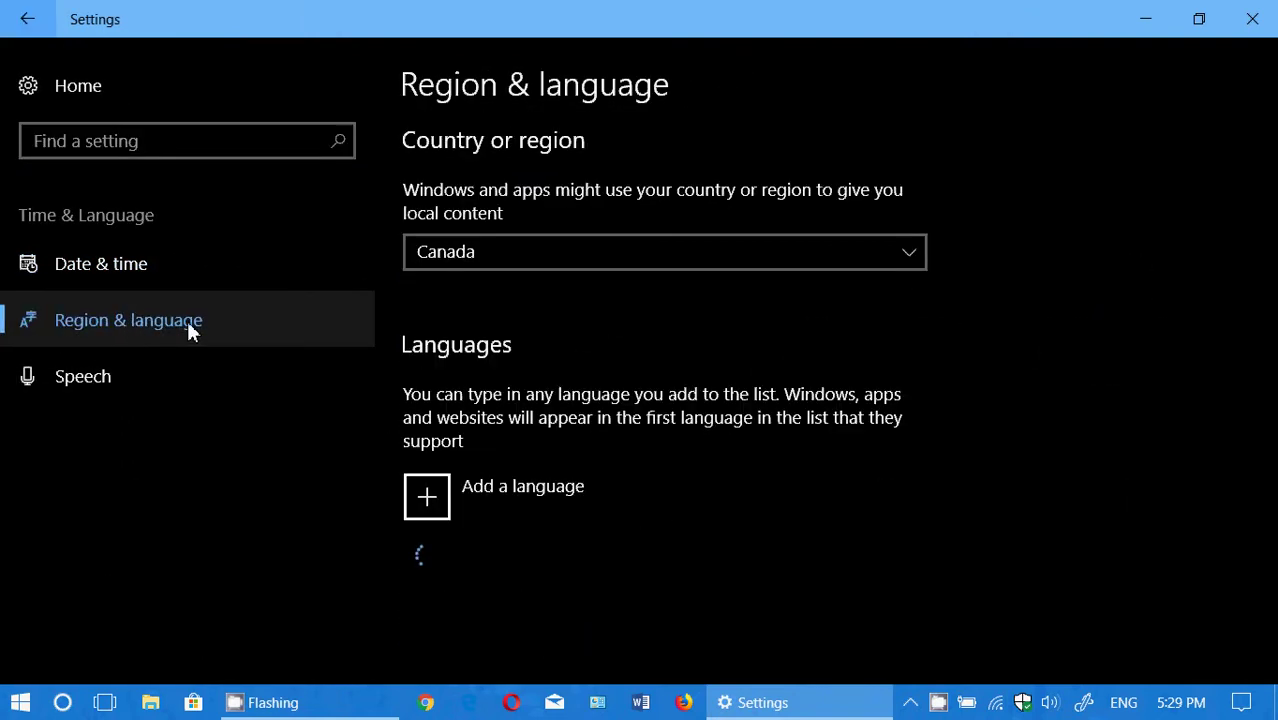
# Add Español (Ecuador) to the Windows languages, choosing it from the regional variants of Spanish.
pyautogui.scroll(-1, 1024, 463)
pyautogui.scroll(-1, 1024, 466)
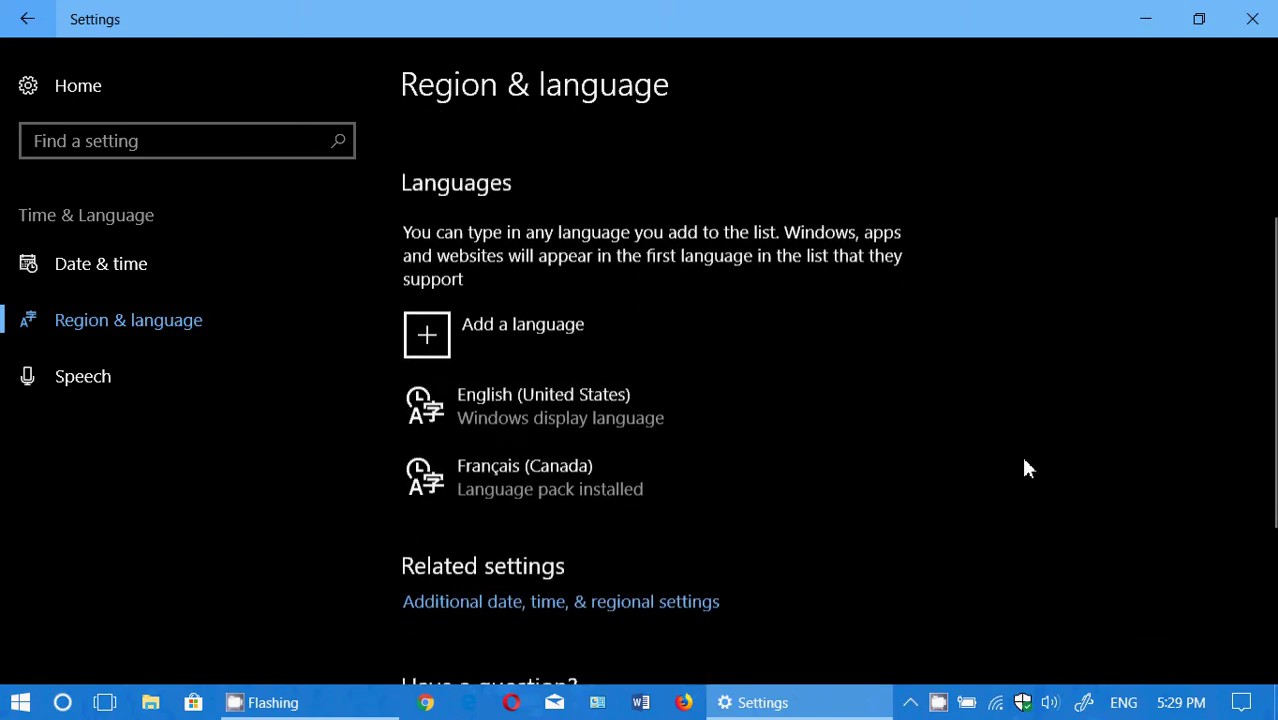
pyautogui.click(428, 332)
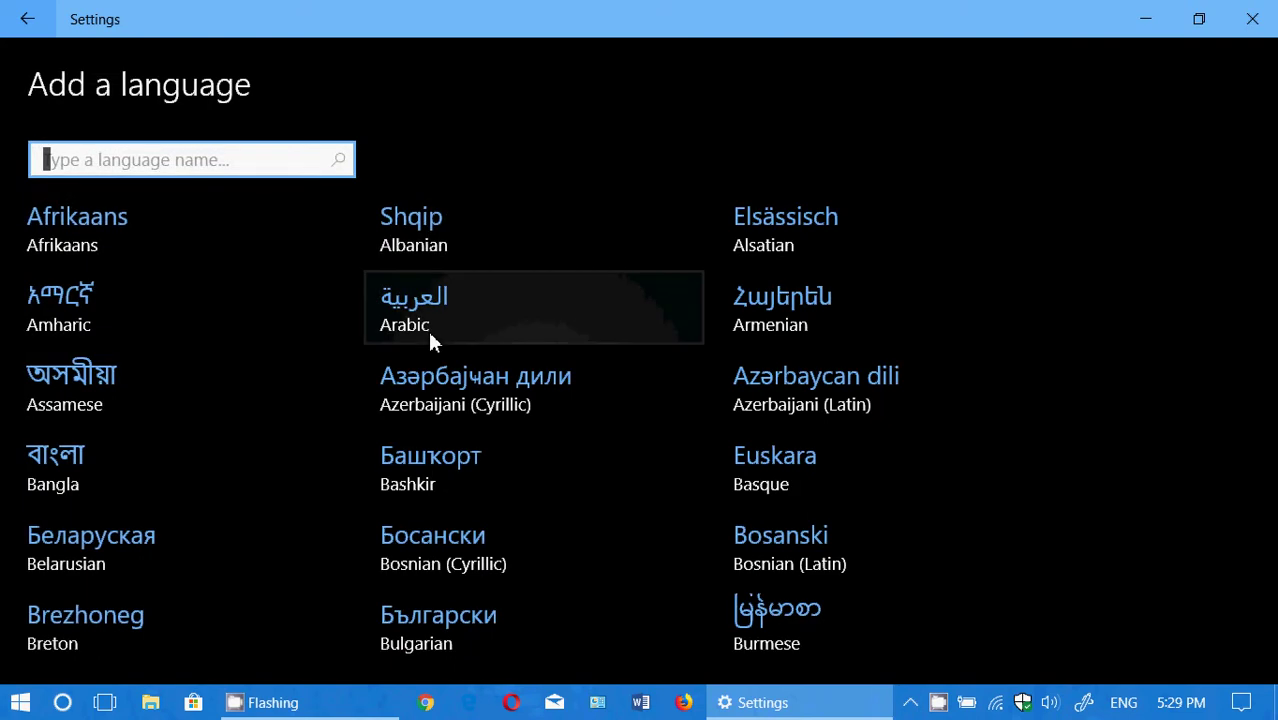
pyautogui.scroll(-5, 427, 327)
pyautogui.scroll(-7, 427, 328)
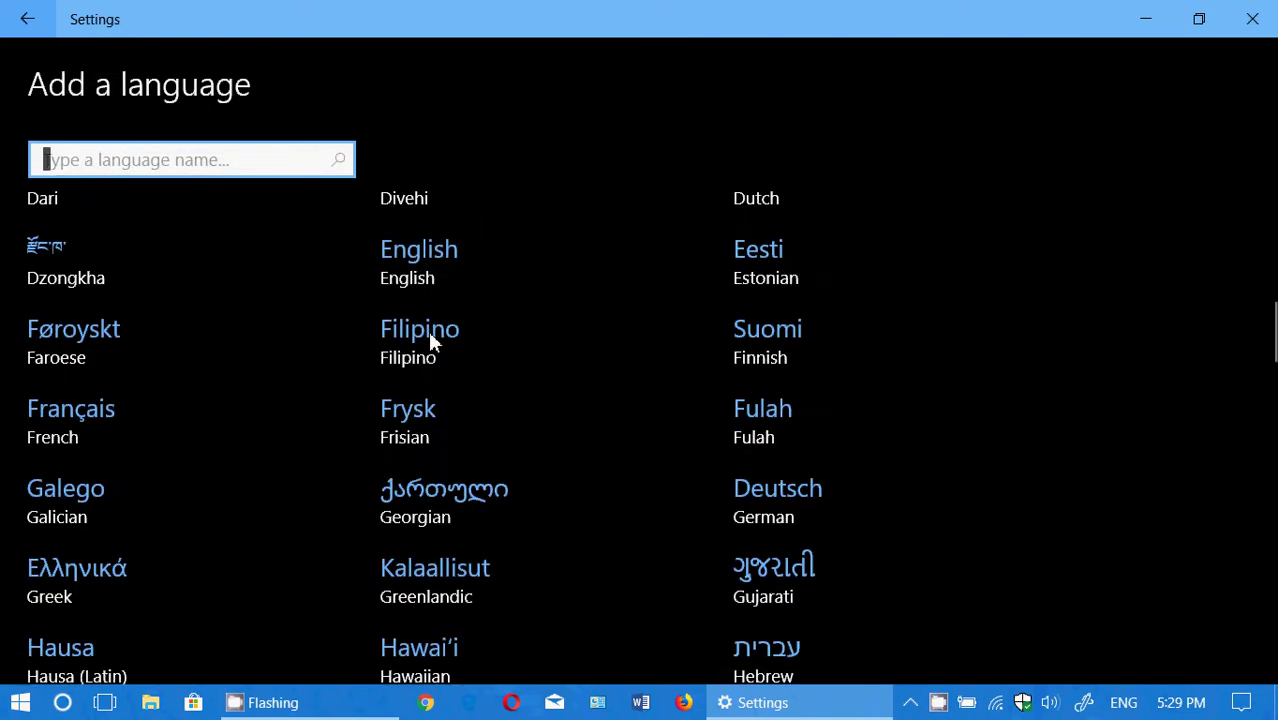
pyautogui.scroll(-6, 430, 340)
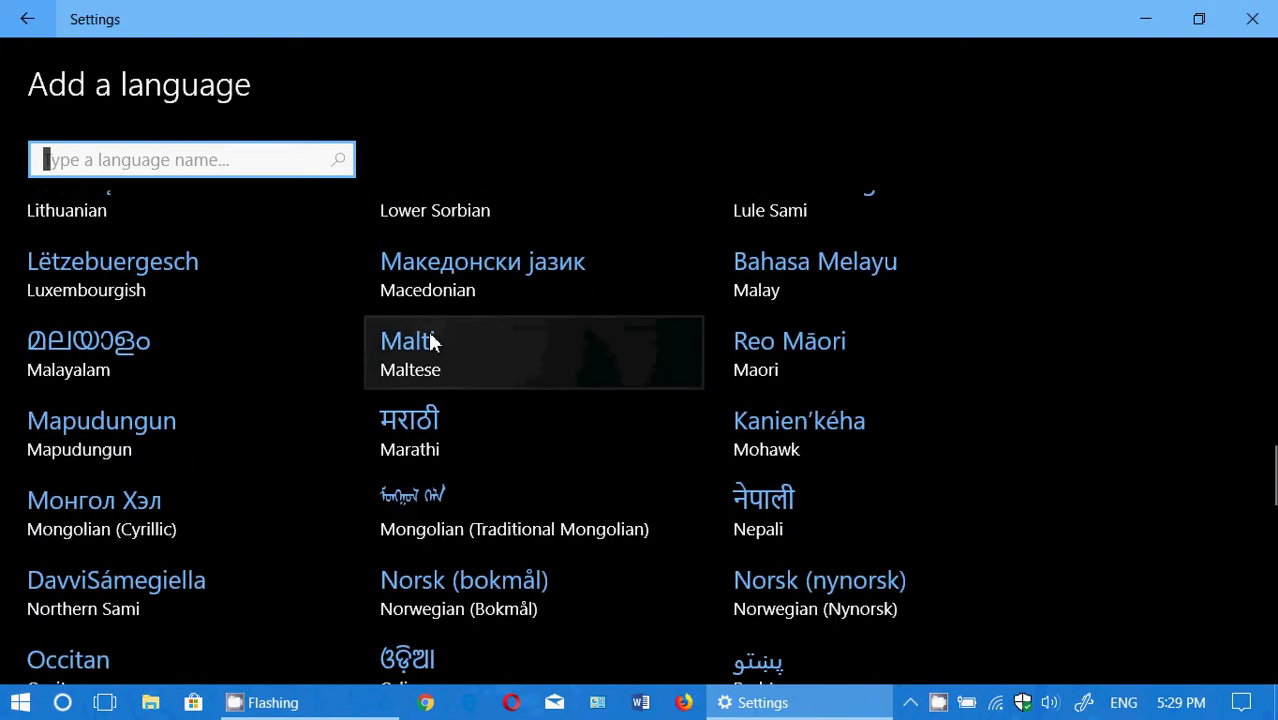
pyautogui.scroll(-2, 431, 343)
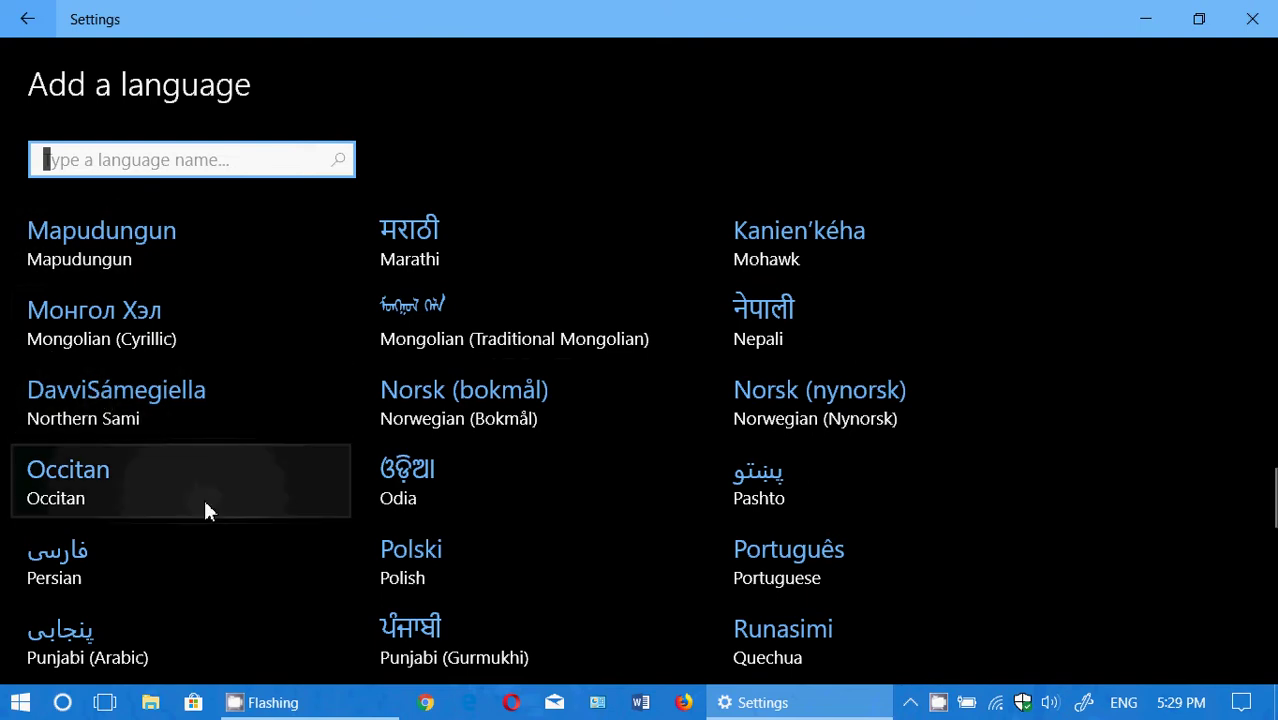
pyautogui.scroll(-4, 205, 510)
pyautogui.scroll(-1, 205, 511)
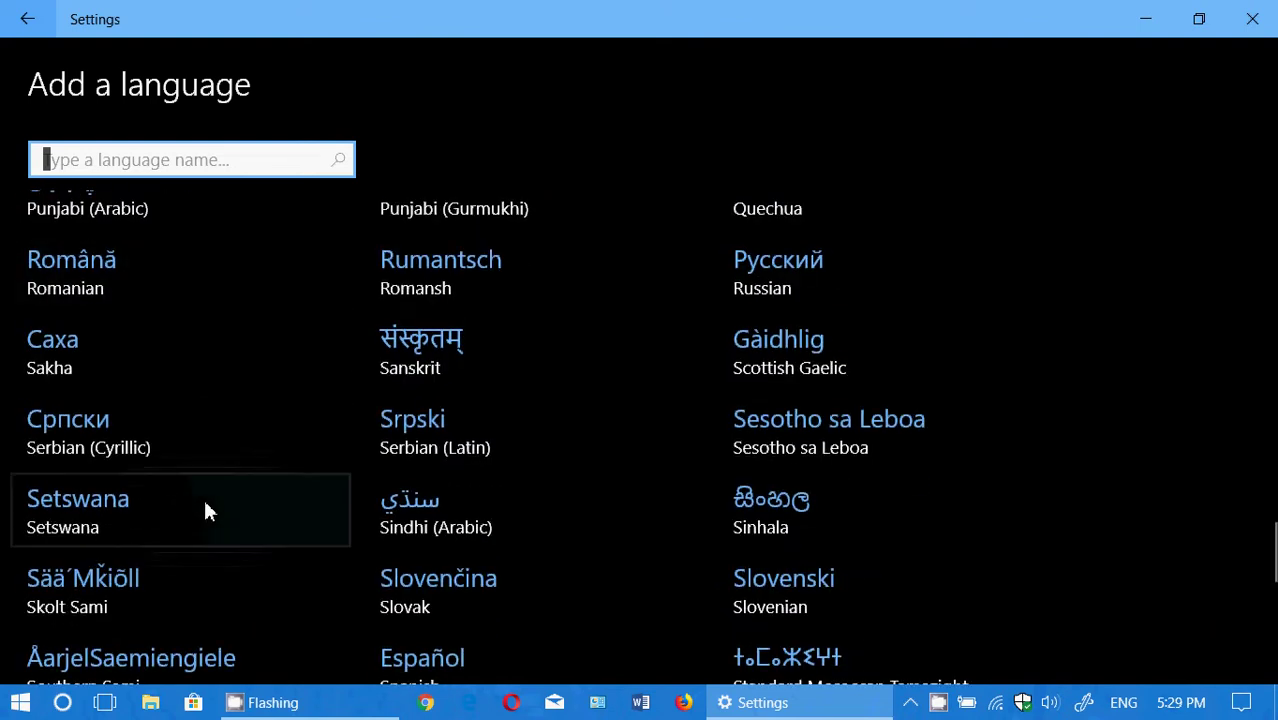
pyautogui.scroll(-4, 205, 508)
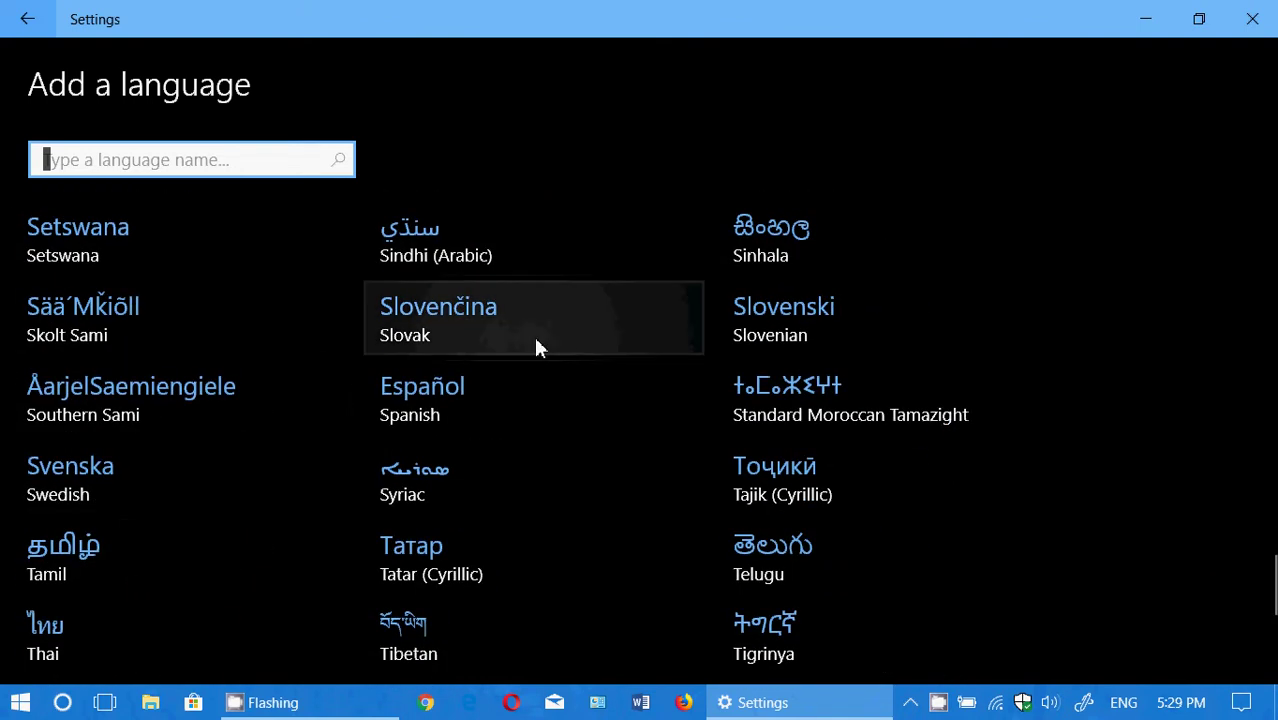
pyautogui.click(465, 404)
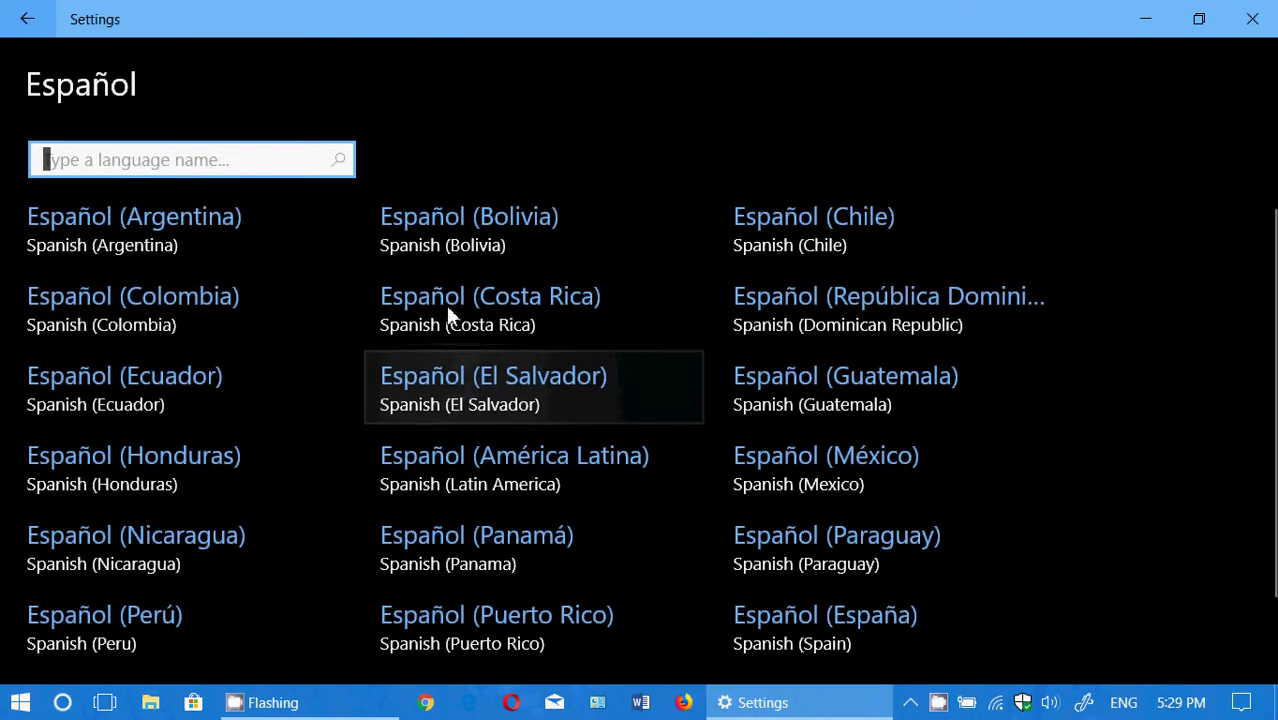
pyautogui.click(226, 408)
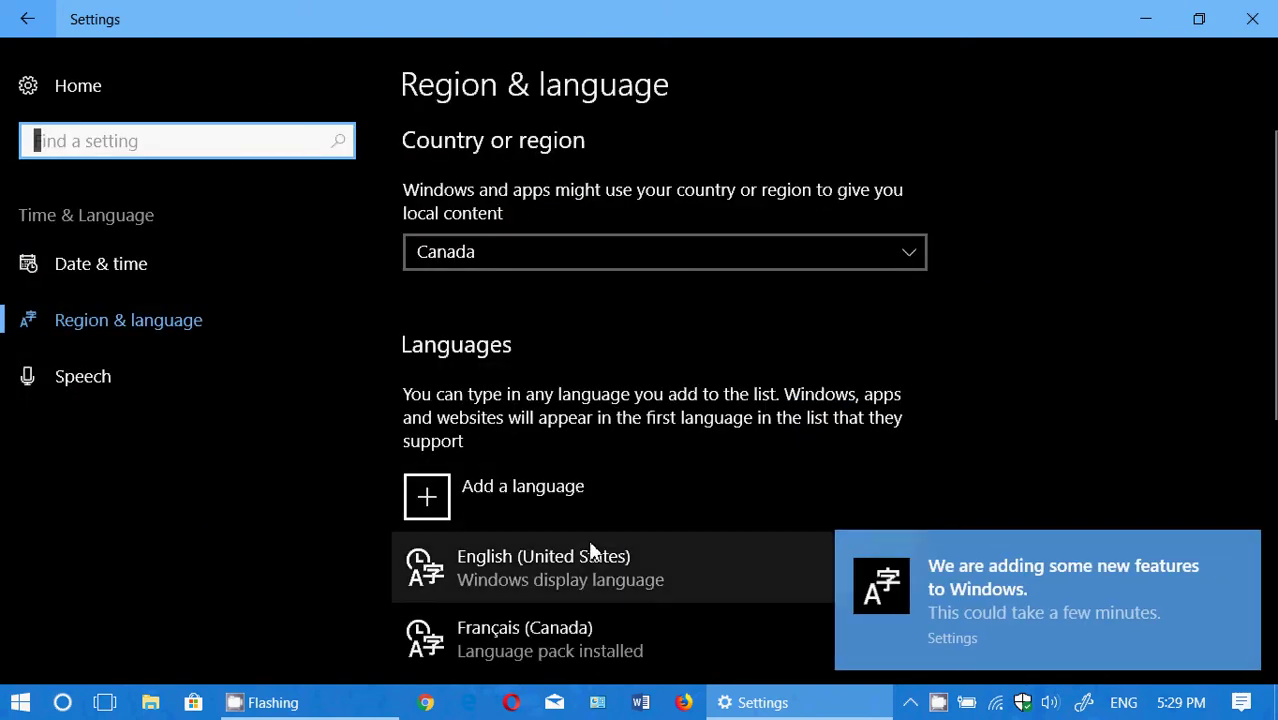
# Examine the language options for Español (Ecuador), including the downloadable components and keyboards, and return to the language list.
pyautogui.scroll(-2, 590, 545)
pyautogui.scroll(-1, 588, 539)
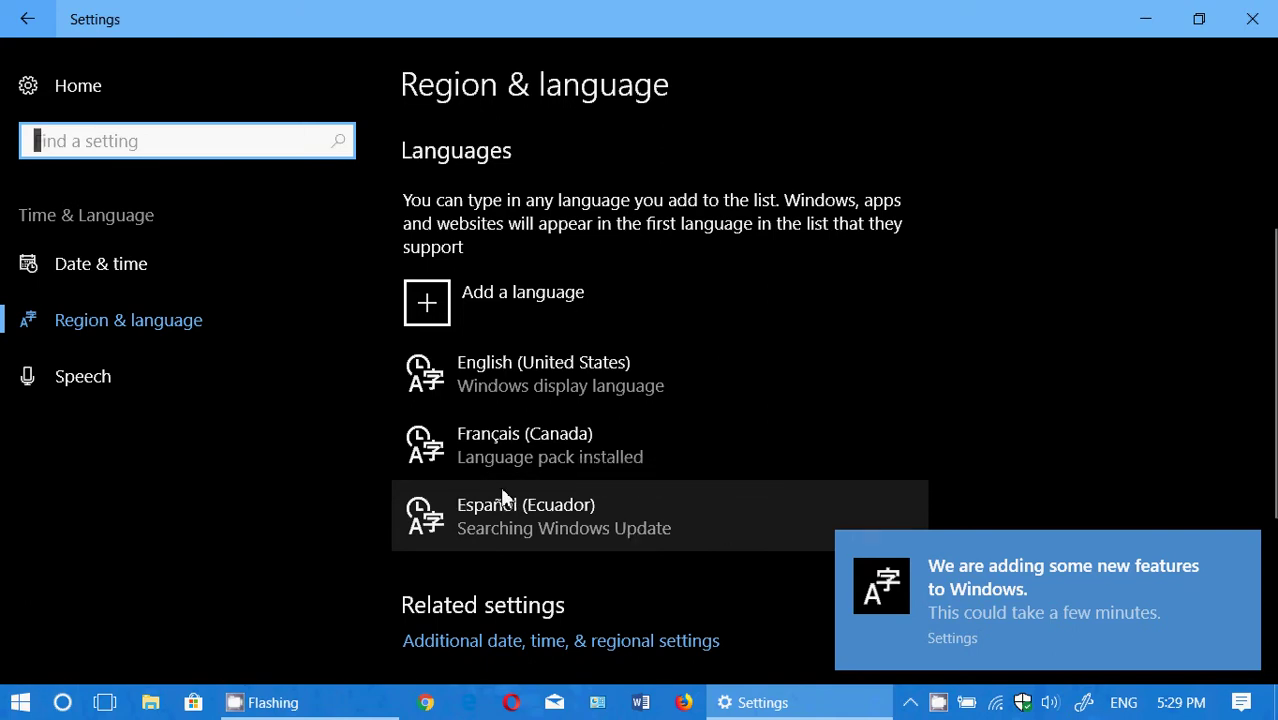
pyautogui.click(731, 520)
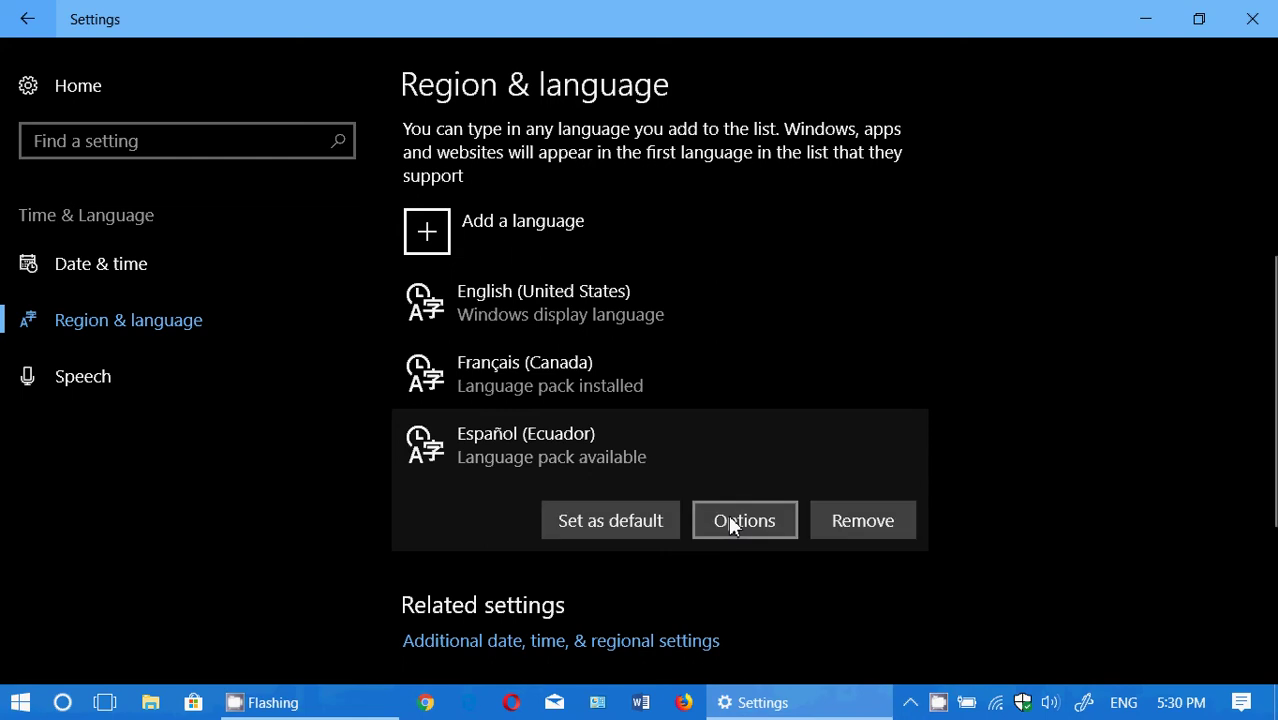
pyautogui.click(731, 522)
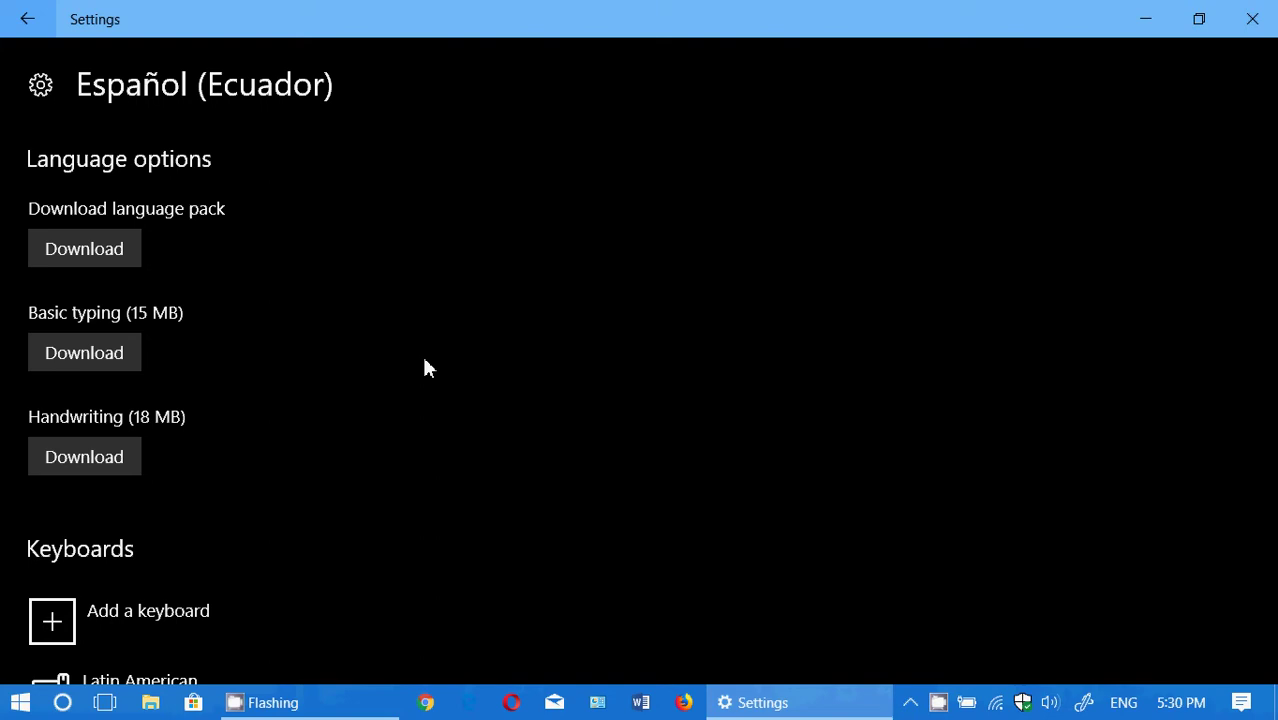
pyautogui.scroll(-3, 425, 368)
pyautogui.scroll(3, 425, 368)
pyautogui.click(25, 19)
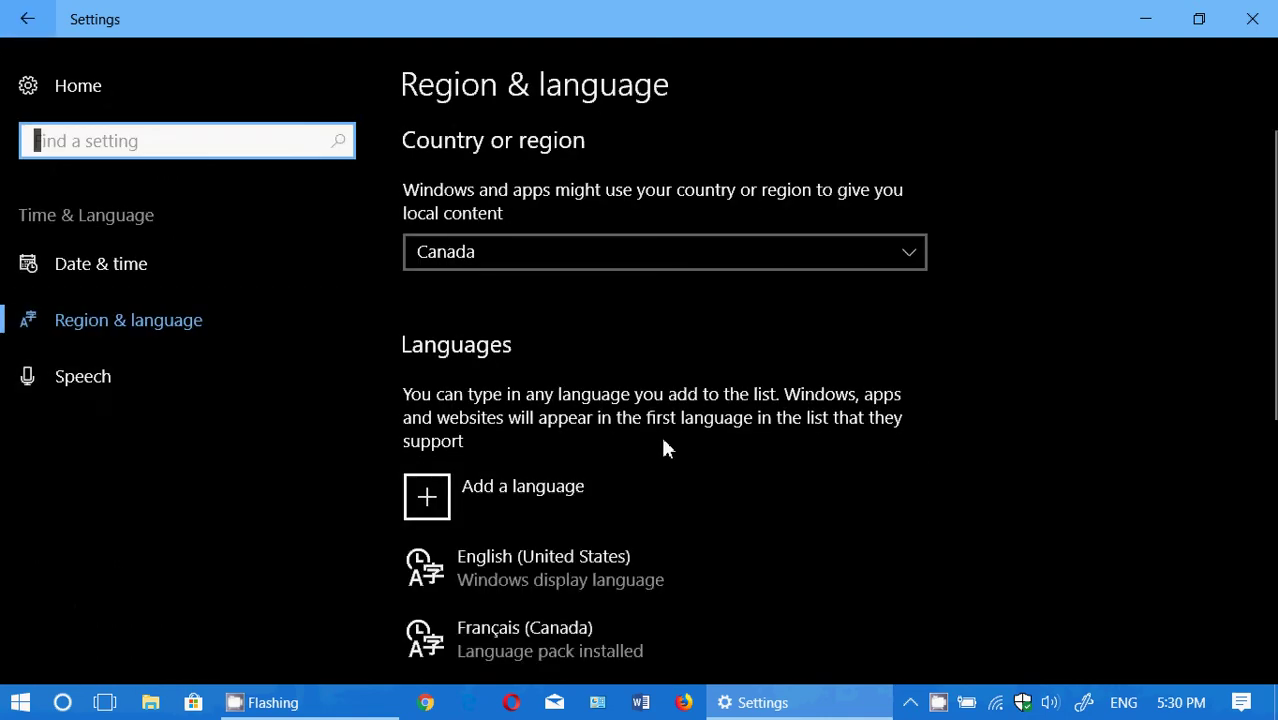
# Remove Español (Ecuador) from the list of Windows languages.
pyautogui.scroll(-2, 660, 433)
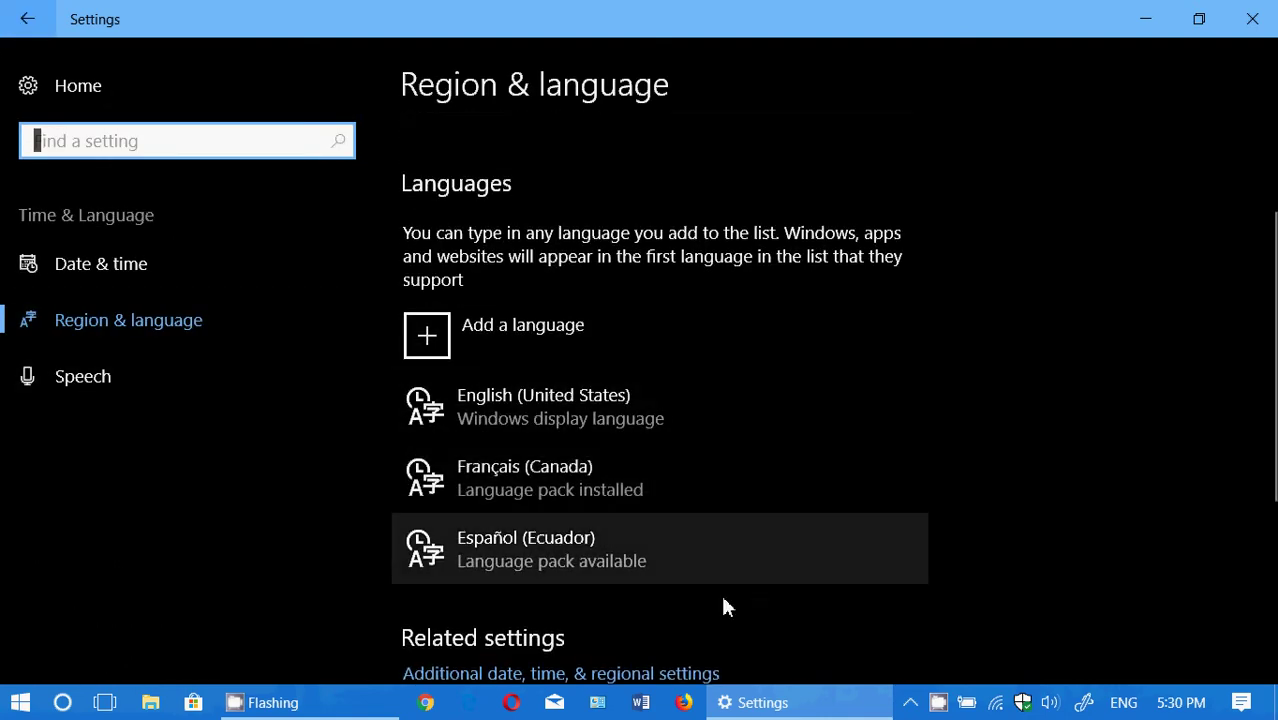
pyautogui.click(538, 488)
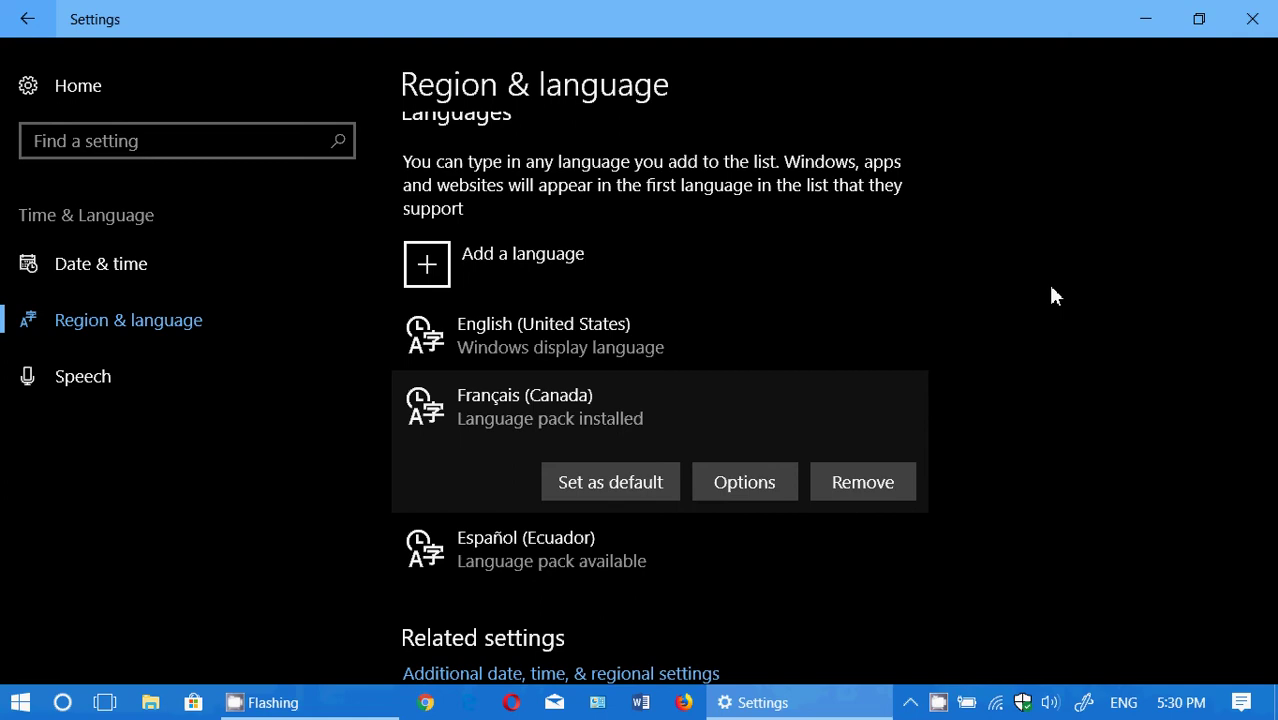
pyautogui.click(540, 550)
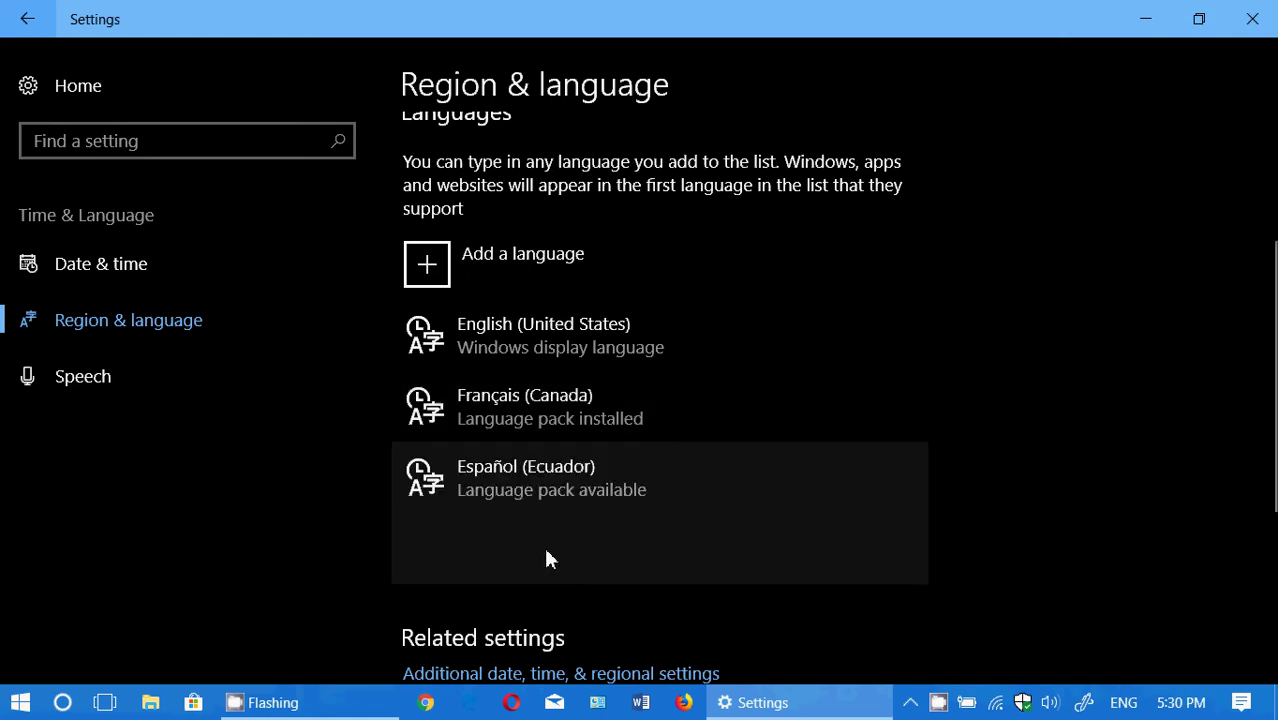
pyautogui.click(862, 553)
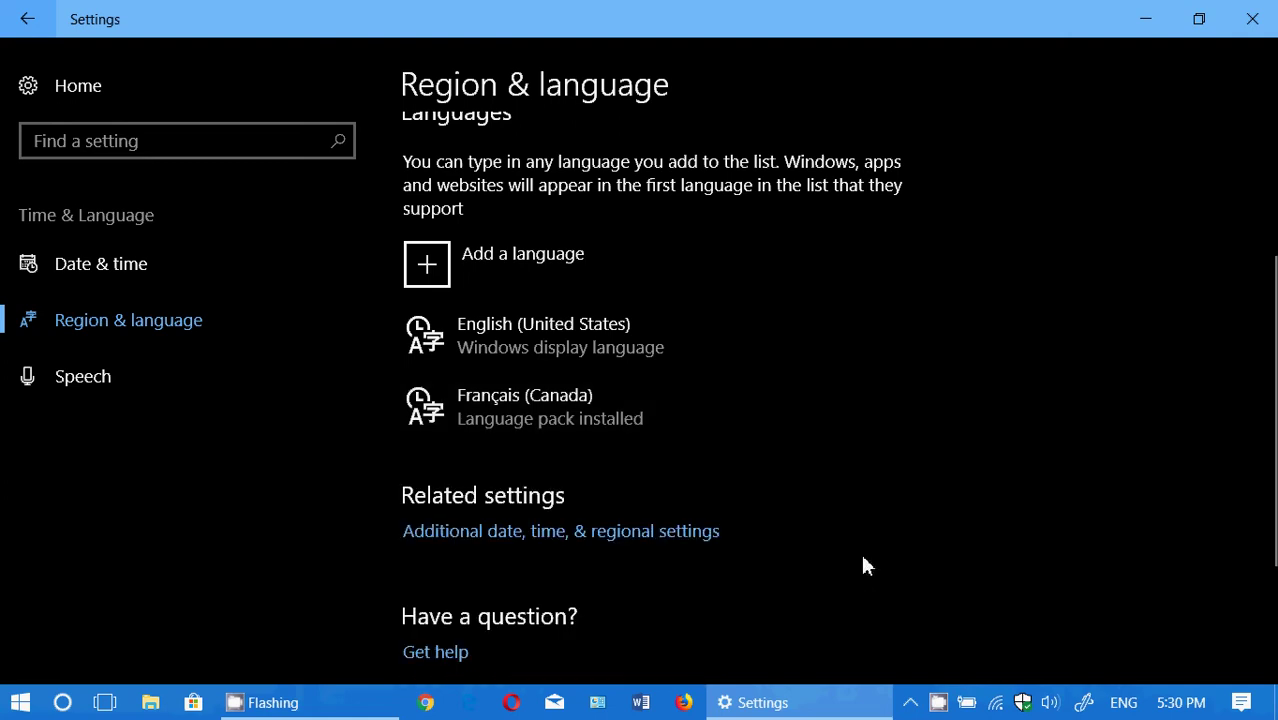
# Inspect the available actions for English (United States) and Français (Canada), and close the settings window.
pyautogui.click(695, 330)
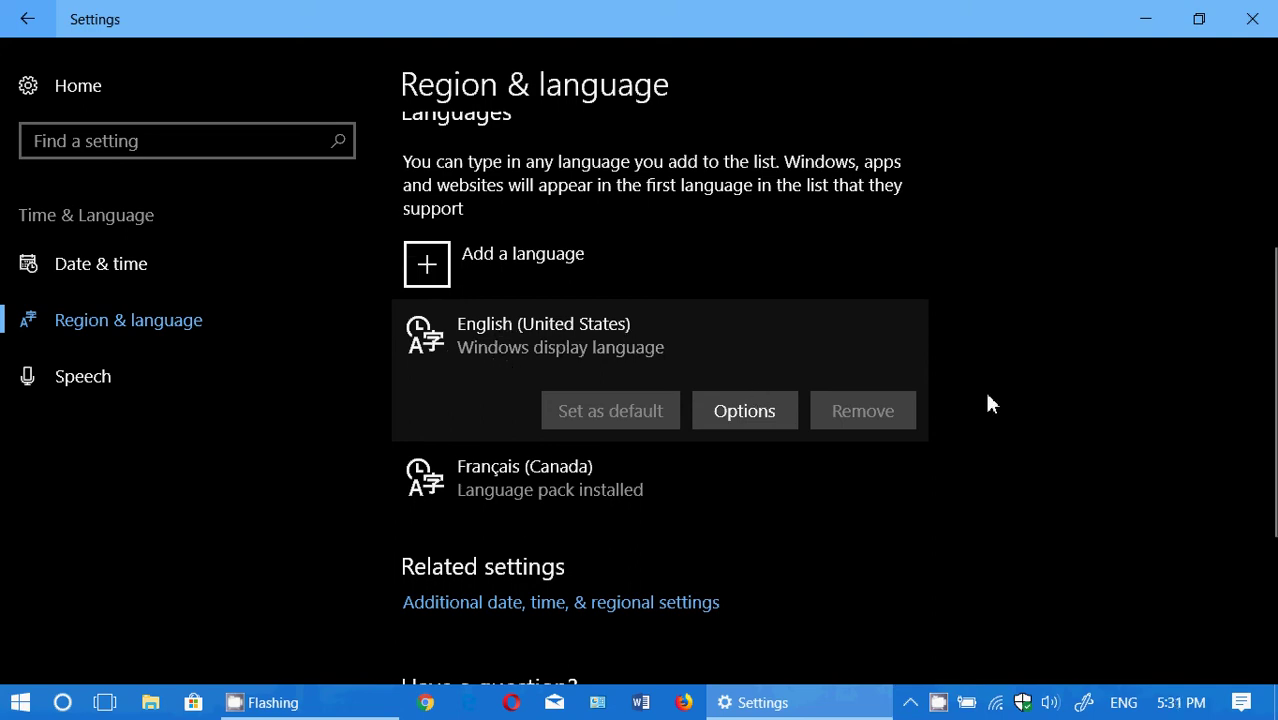
pyautogui.click(790, 505)
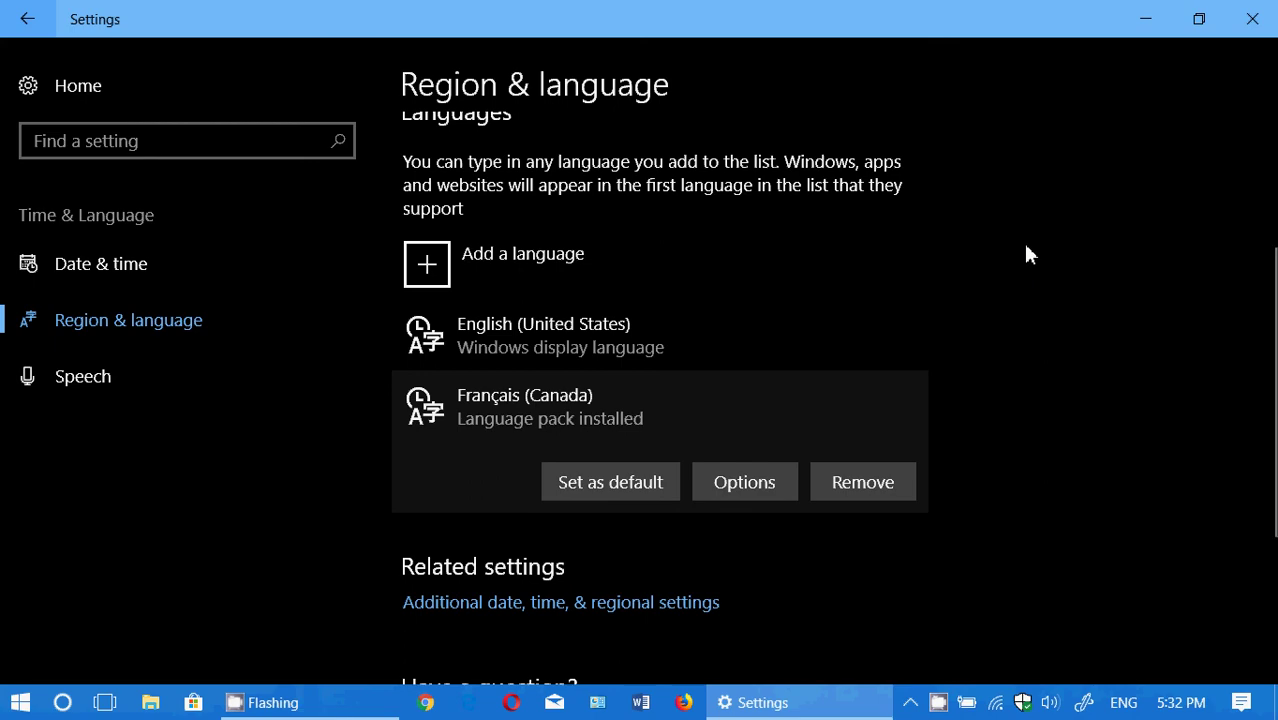
pyautogui.click(1272, 20)
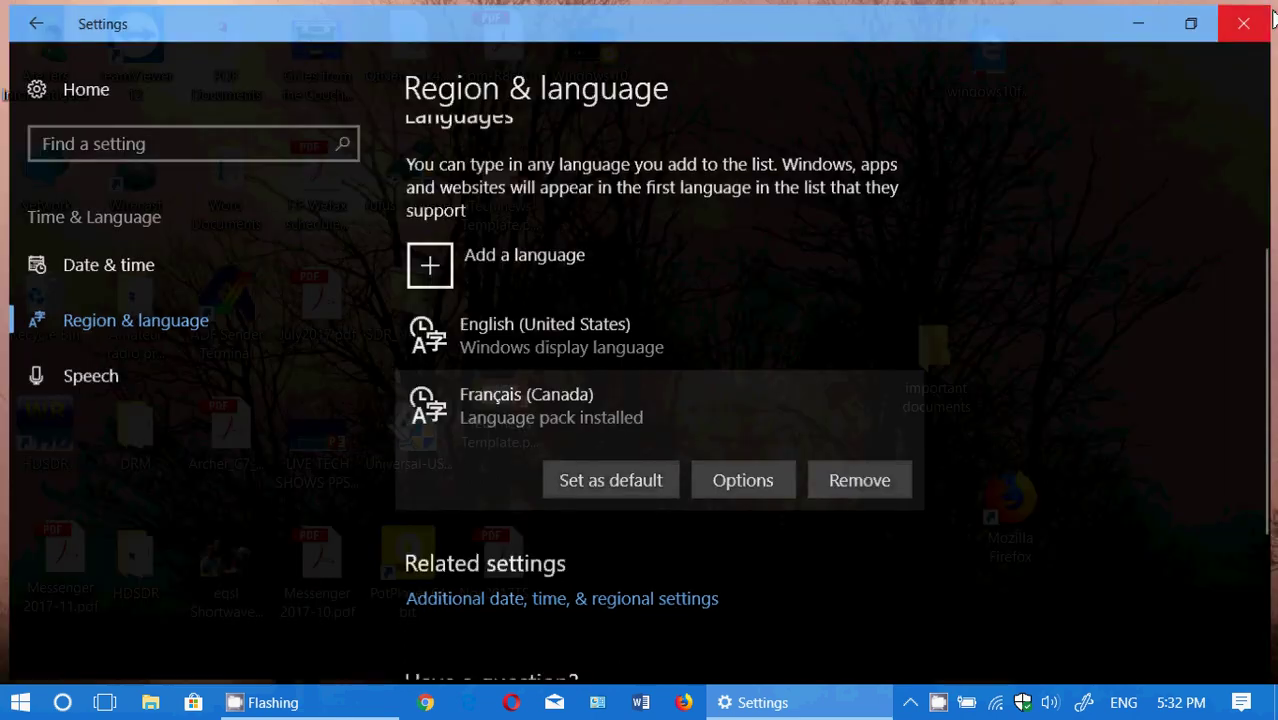
pyautogui.click(938, 703)
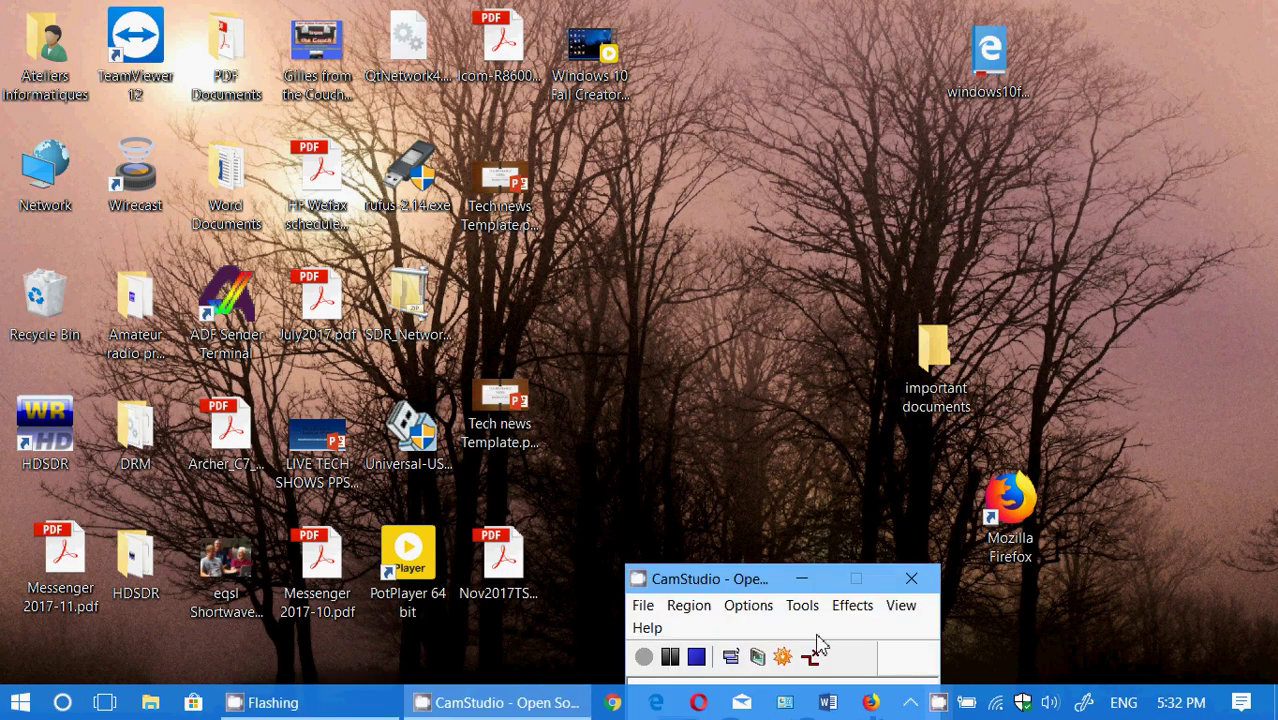